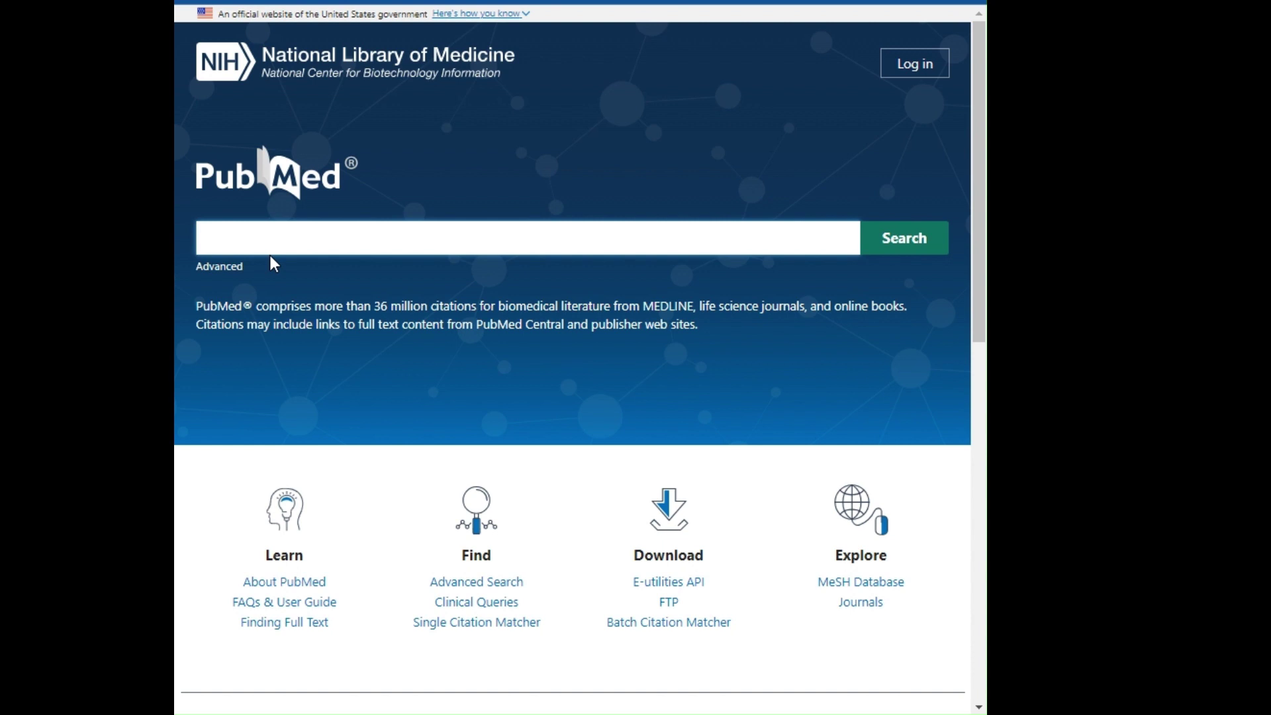
Search PubMed for 'Denture systematic reviews', returning 513 results
click(248, 234)
text(Denture)
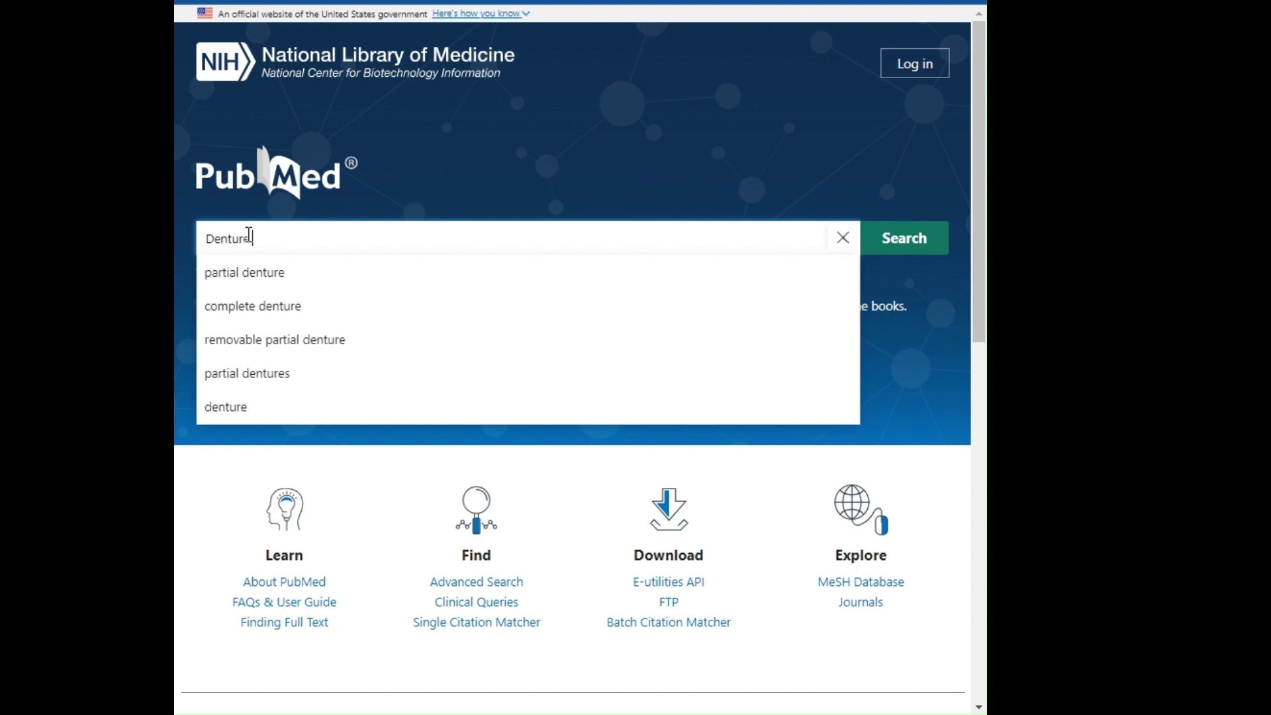
text(syste)
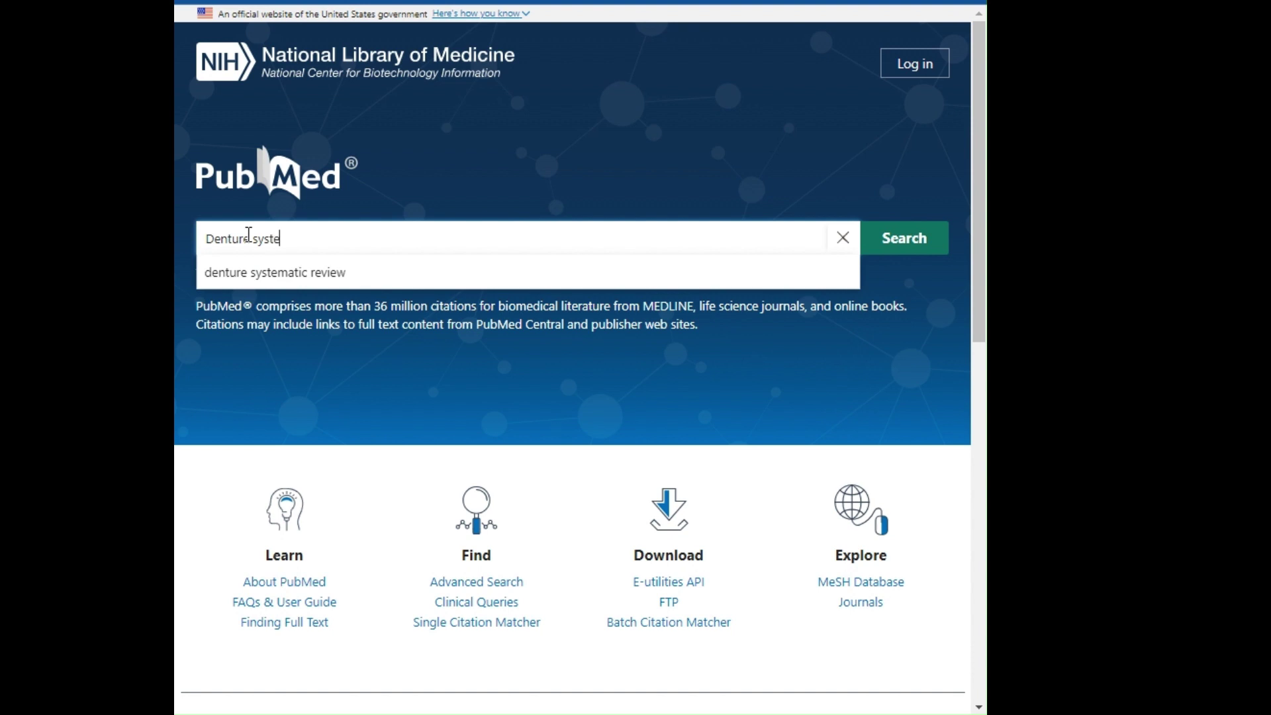
text(matic reviews)
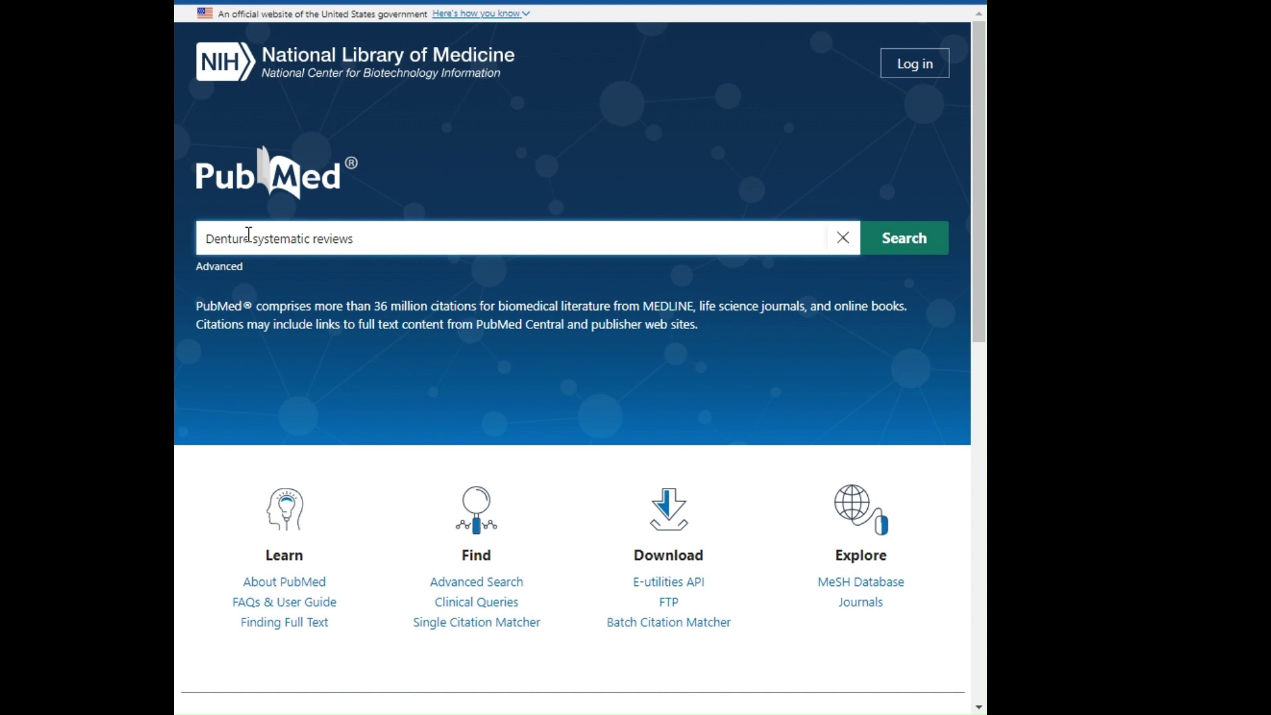
click(908, 243)
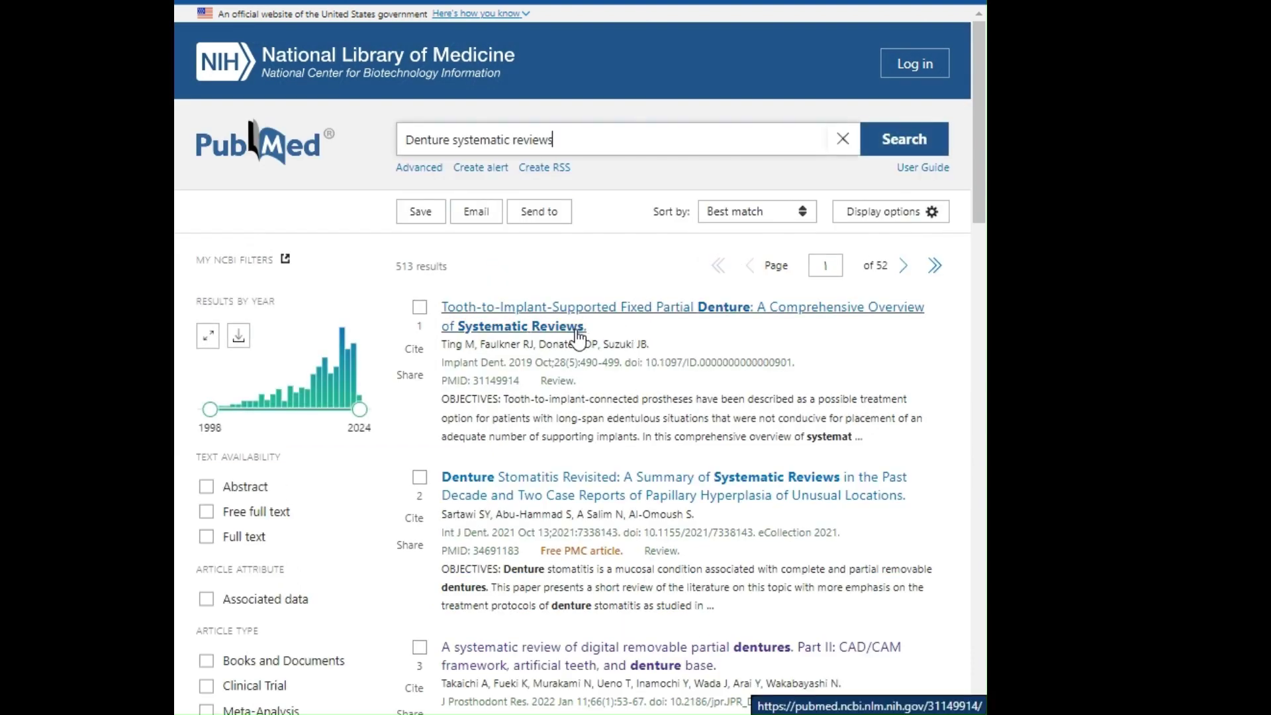
Open the tooth-to-implant fixed partial denture review and show its NLM citation
click(488, 327)
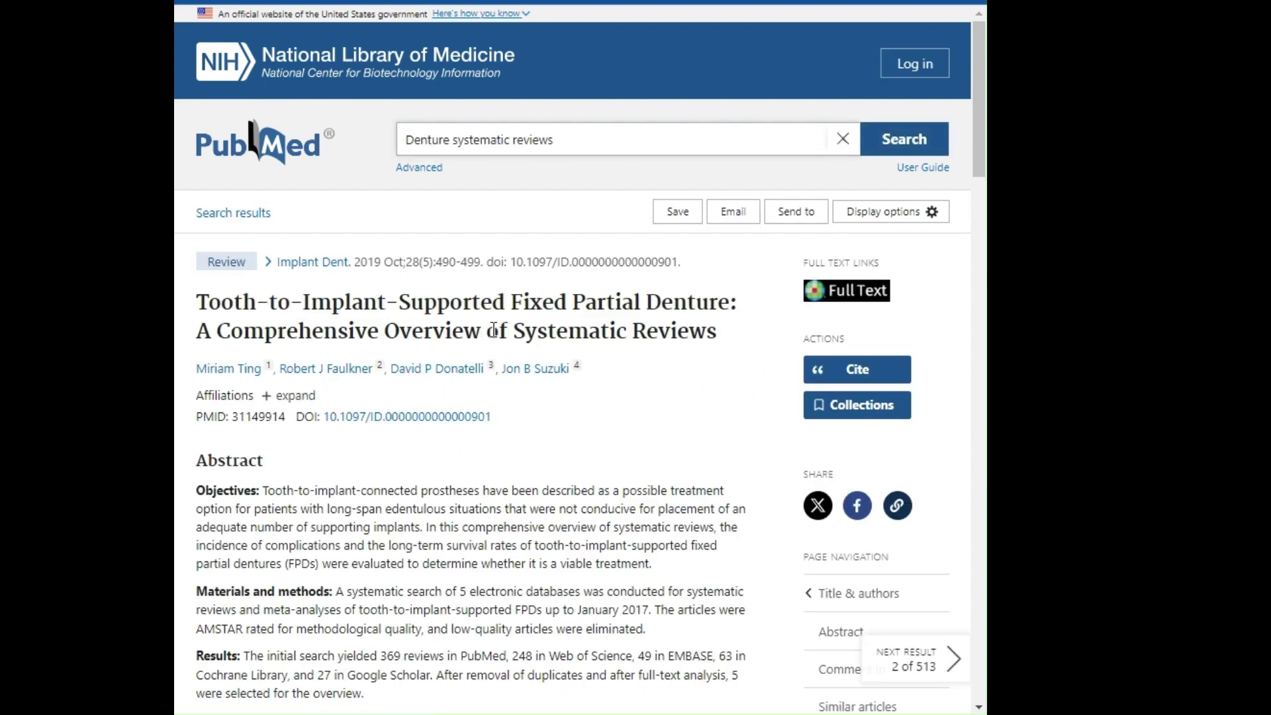
click(851, 372)
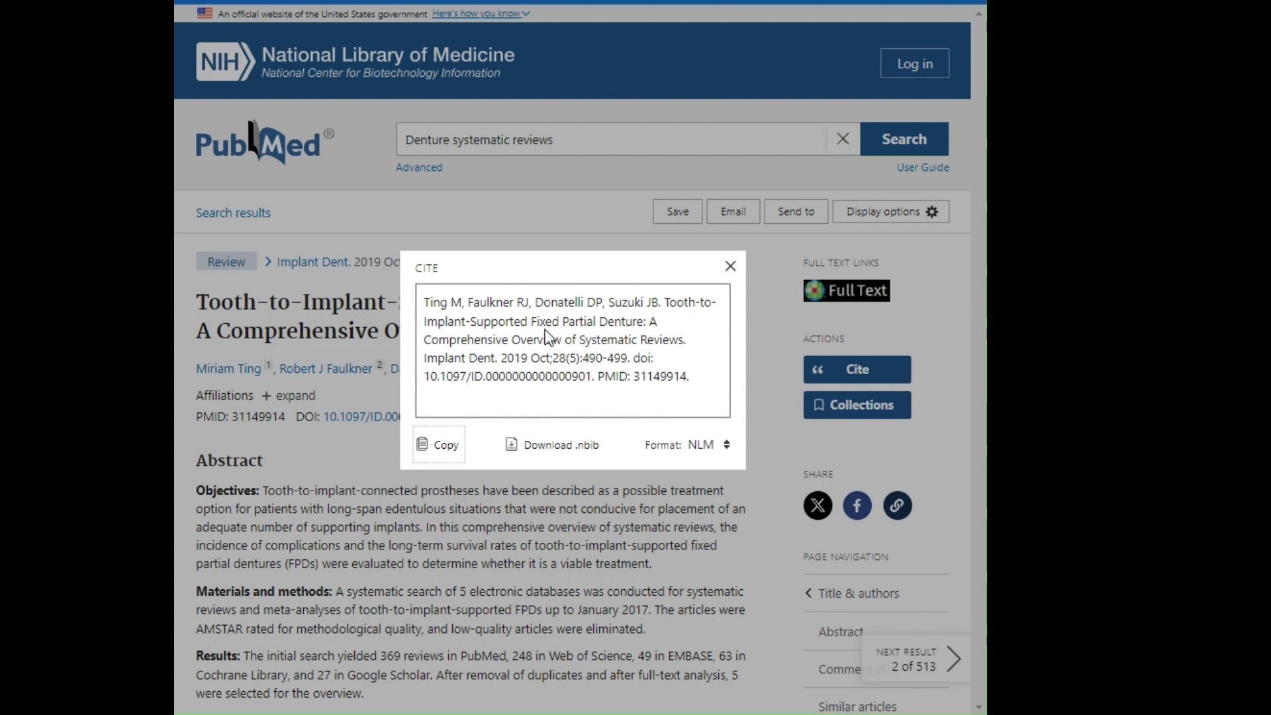
Copy the review's NLM citation to the clipboard and focus the Format selector
click(441, 451)
click(705, 451)
key(Tab)
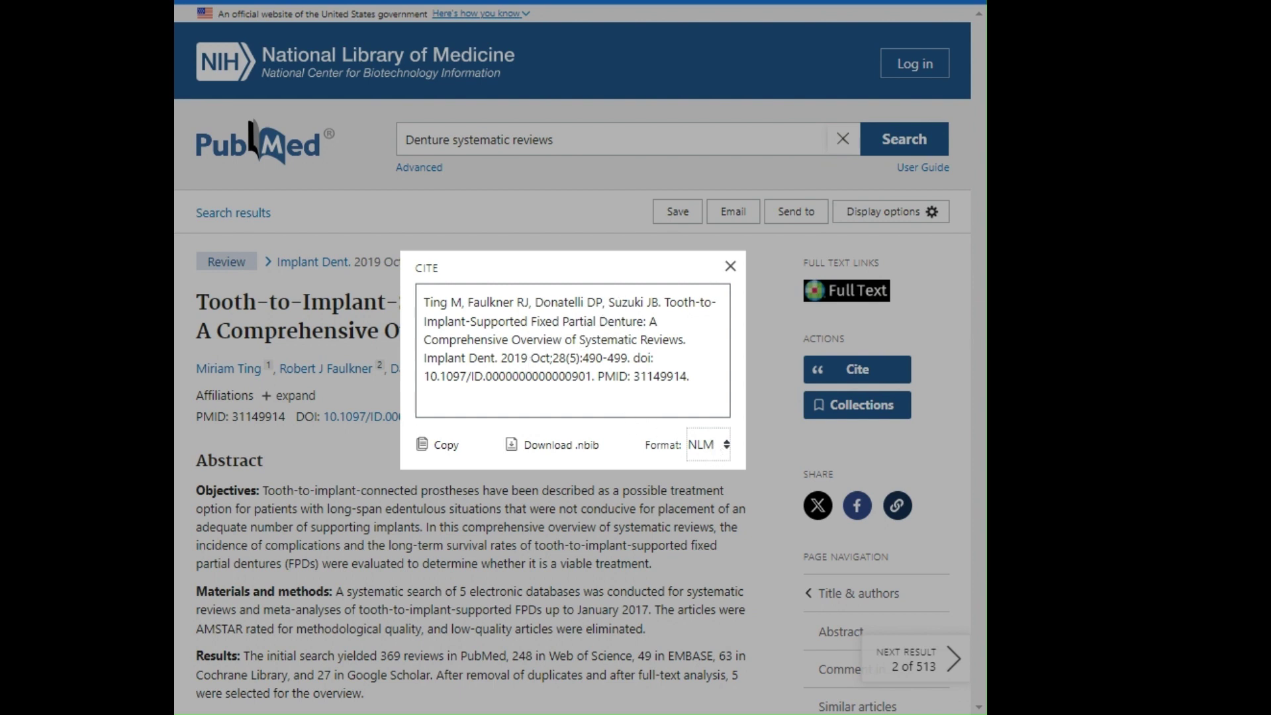
Switch the citation format to MLA, then to APA
click(702, 499)
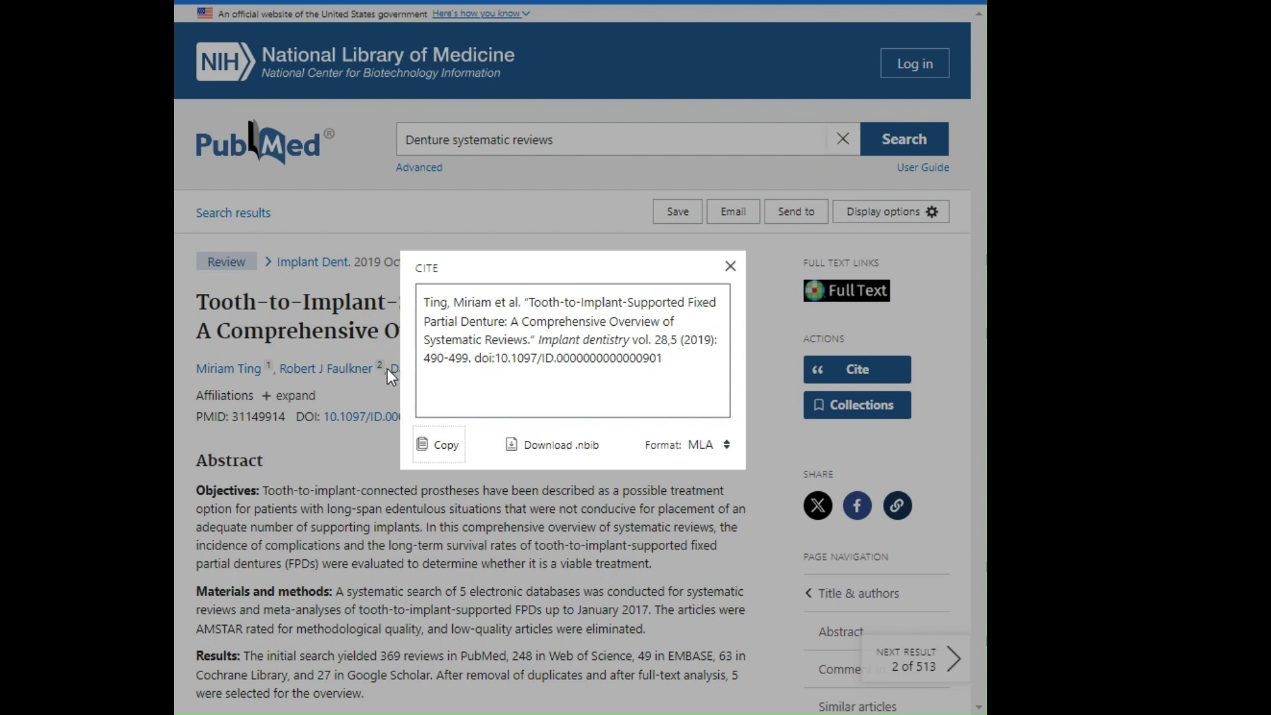
click(705, 449)
click(705, 482)
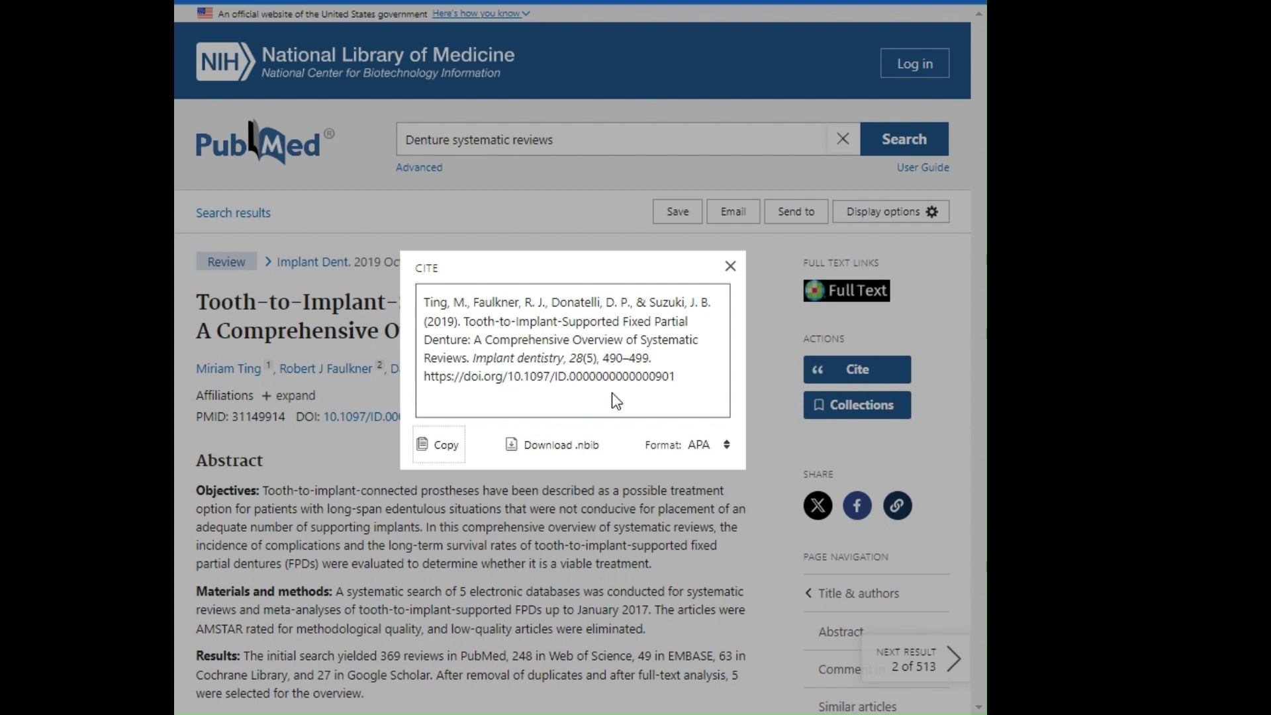
Change the Cite dialog's format from APA to AMA
click(701, 448)
click(700, 471)
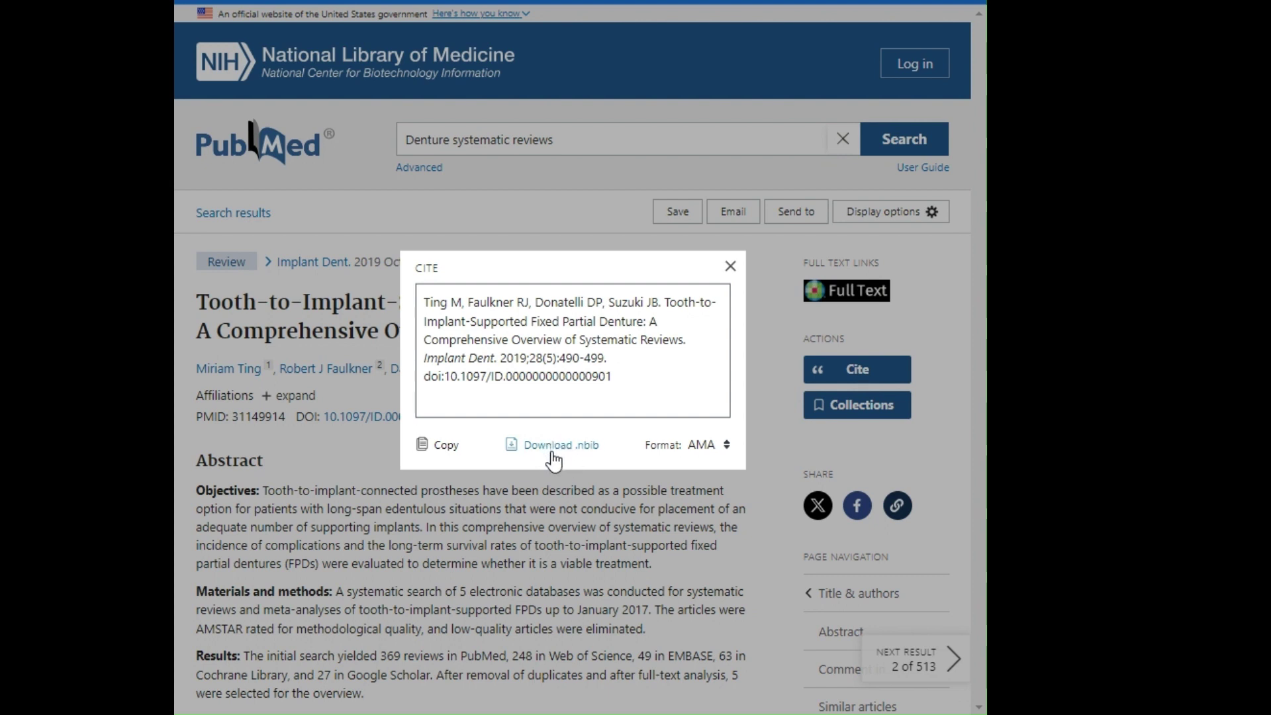
Download the review's citation as a 3.4 KB .nbib file
click(552, 453)
click(547, 445)
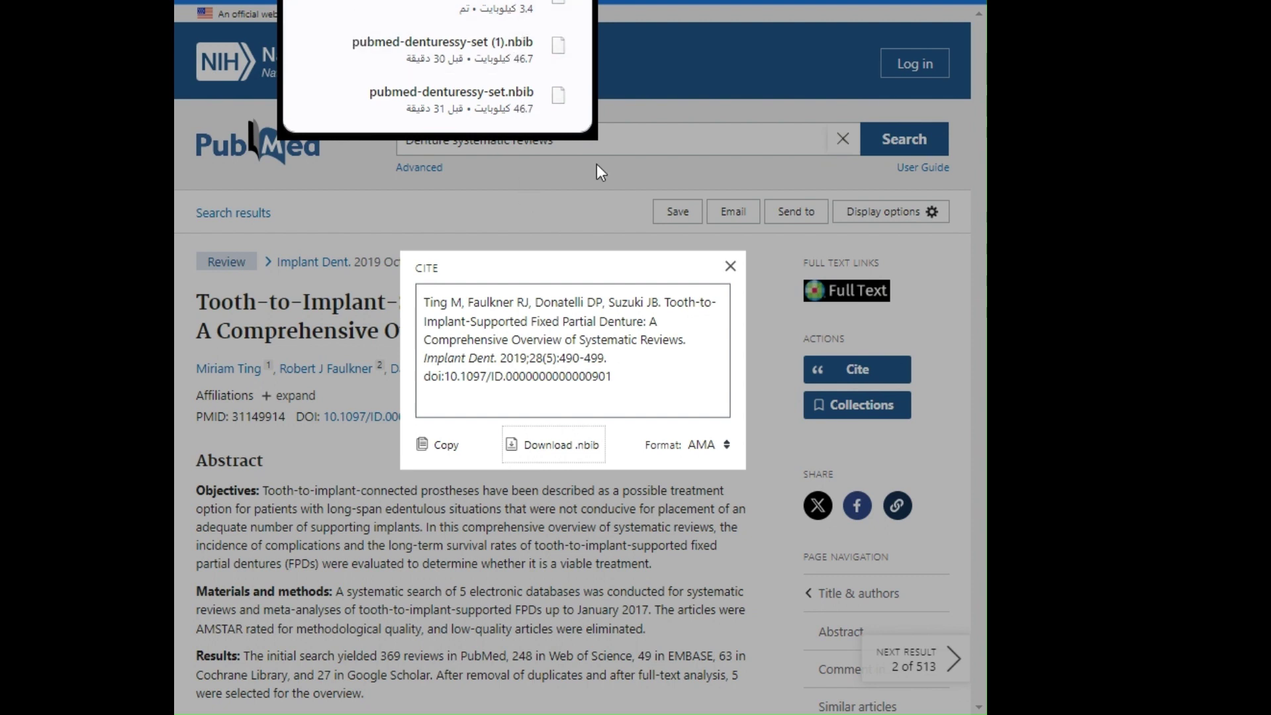
Close the Cite dialog and downloads panel, returning to the 513 denture review results
click(347, 423)
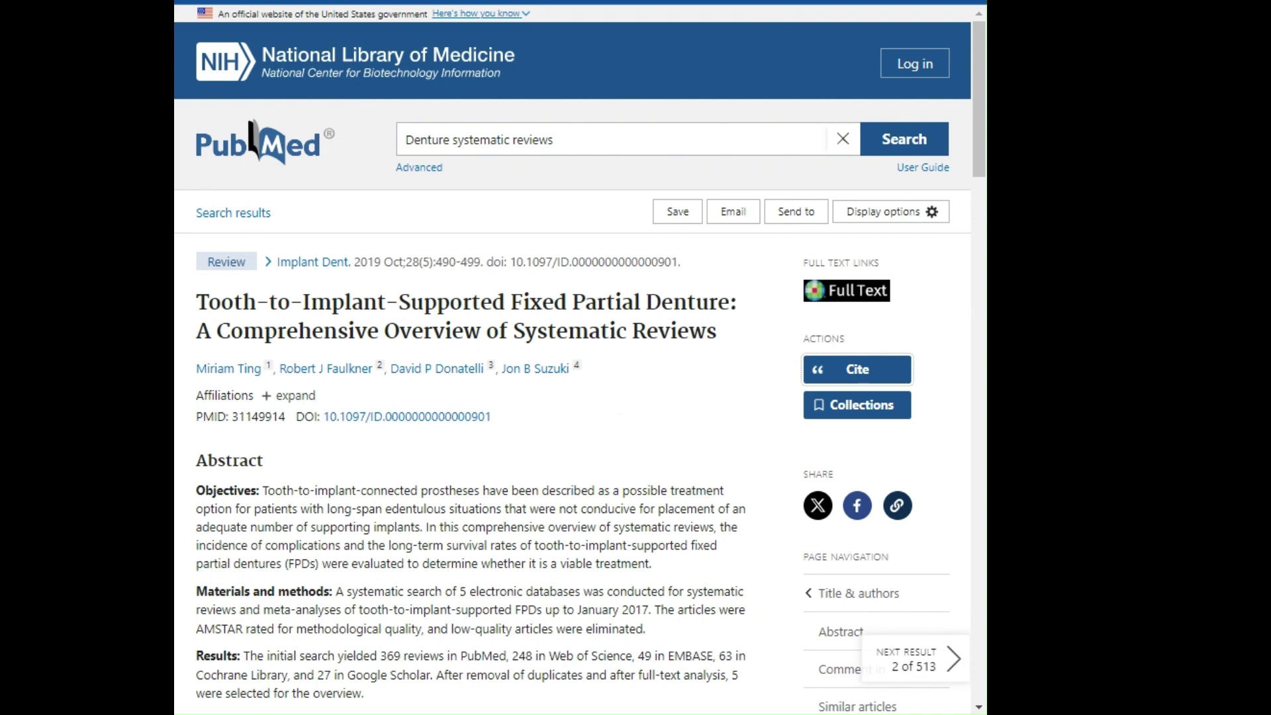
key(alt+Left)
scroll(808, 256, down, 4)
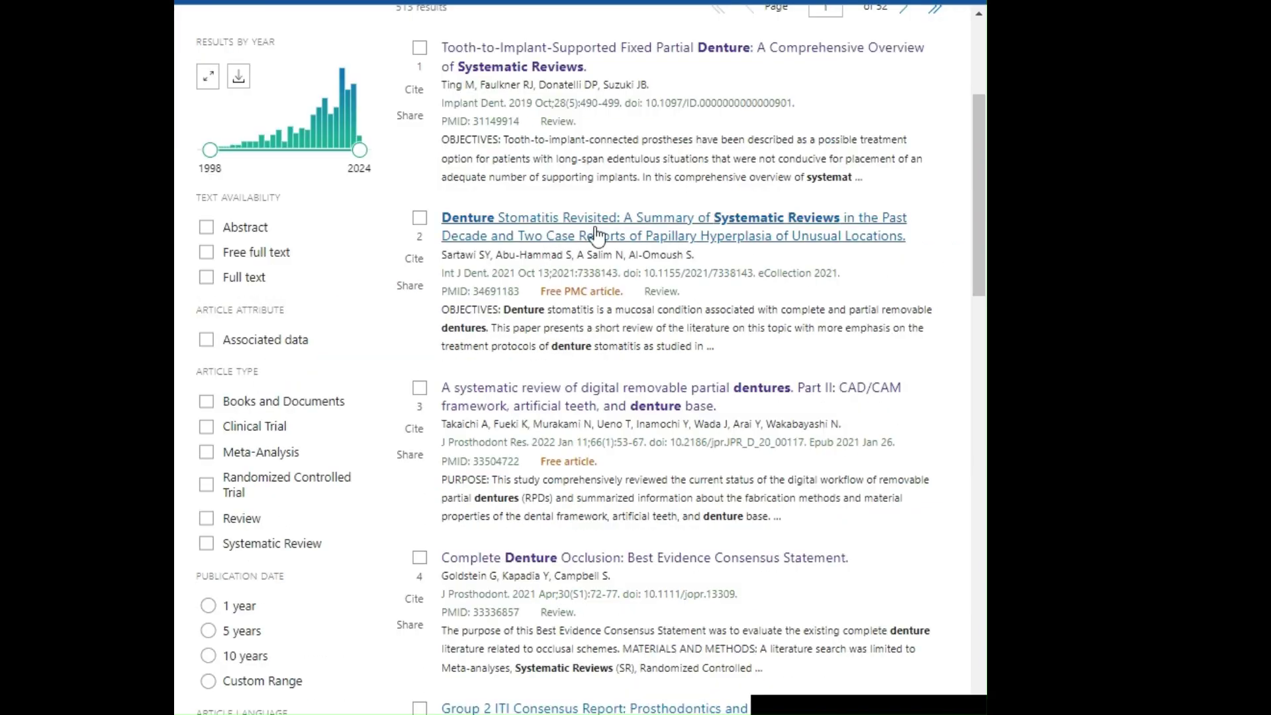
Tick the first three search results so 3 items are selected
drag(978, 228, 978, 157)
click(420, 262)
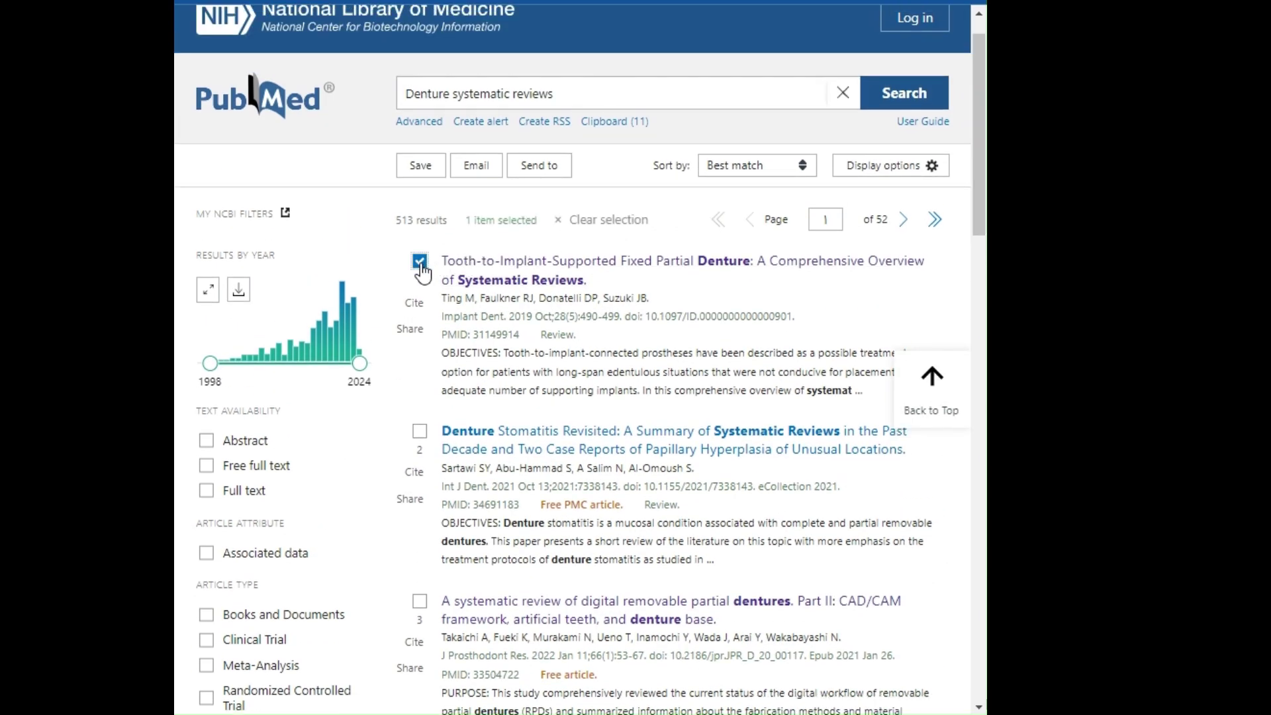
click(420, 431)
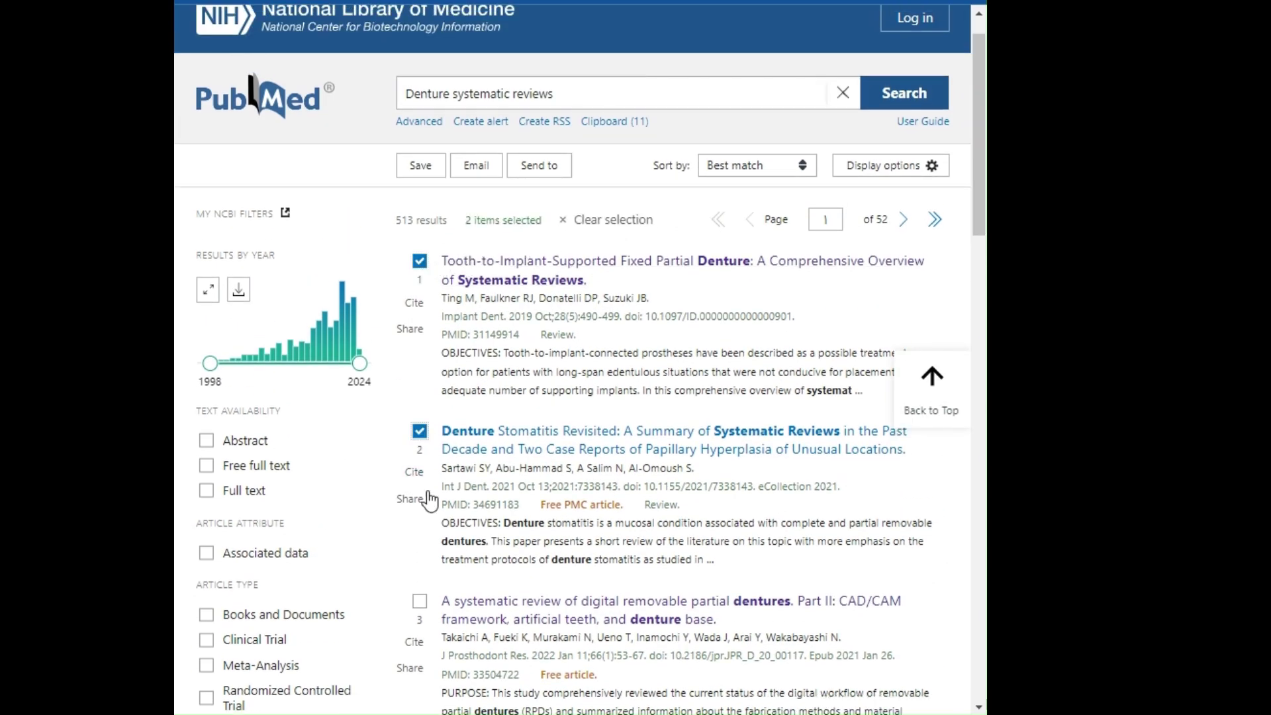
click(420, 601)
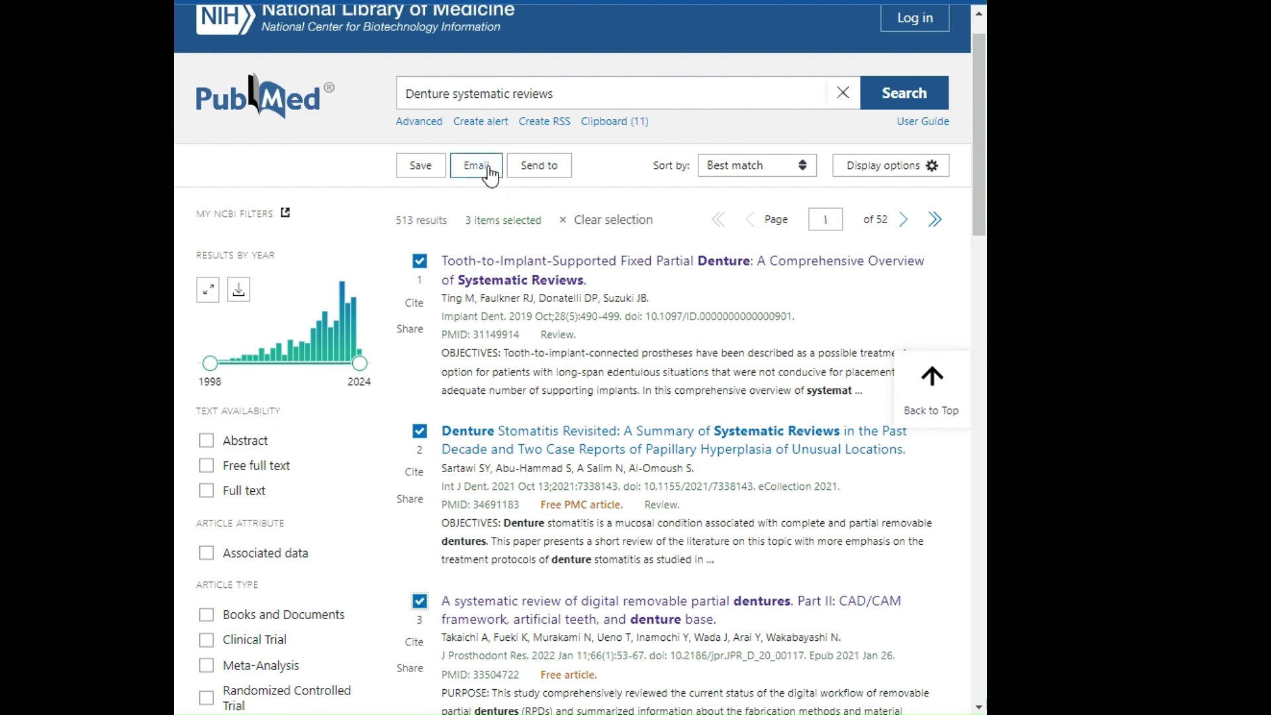
Open the Save citations panel for Selection (3) in Summary (text) format
click(543, 173)
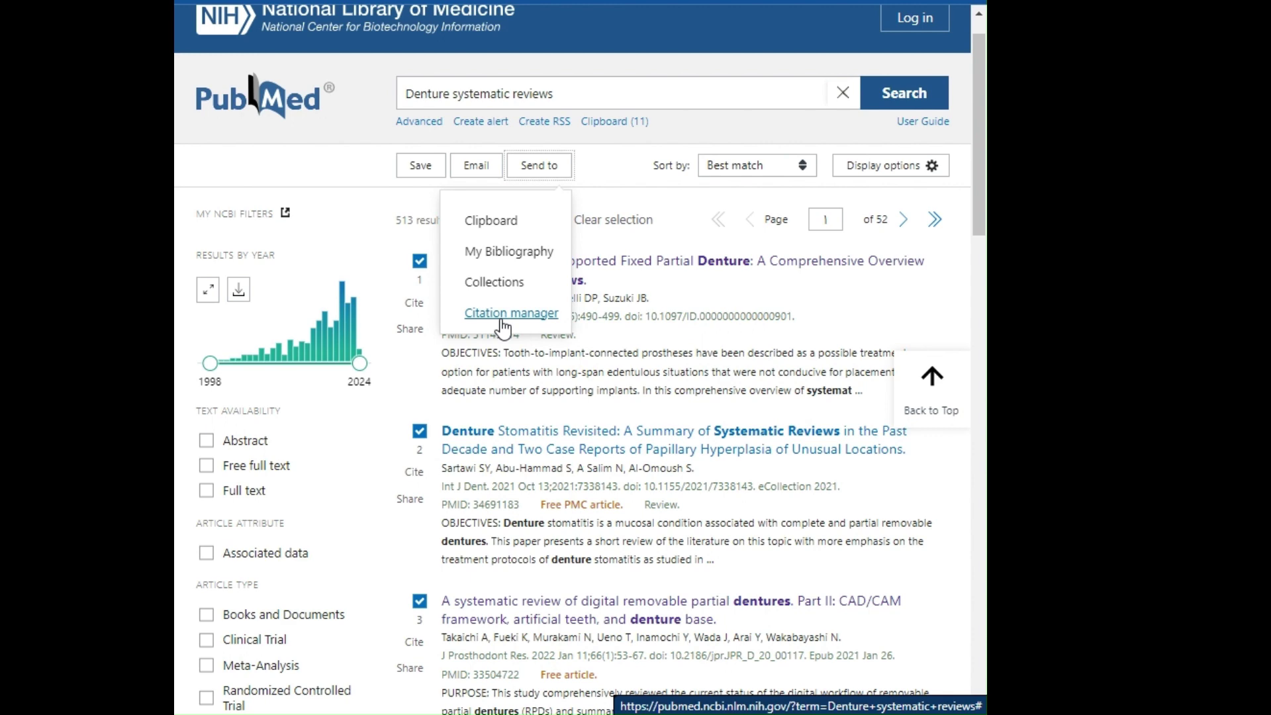
click(591, 386)
click(421, 166)
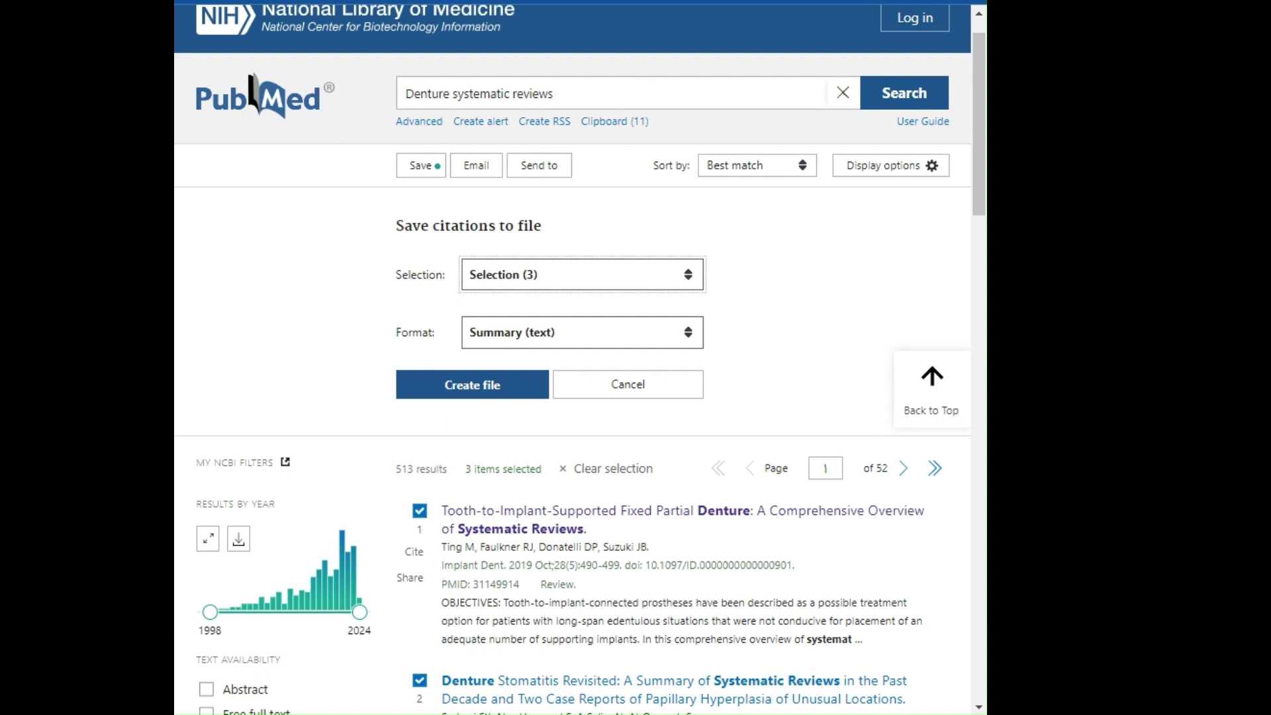
Create the citations file for the 3 selected articles and check the downloads list
click(506, 384)
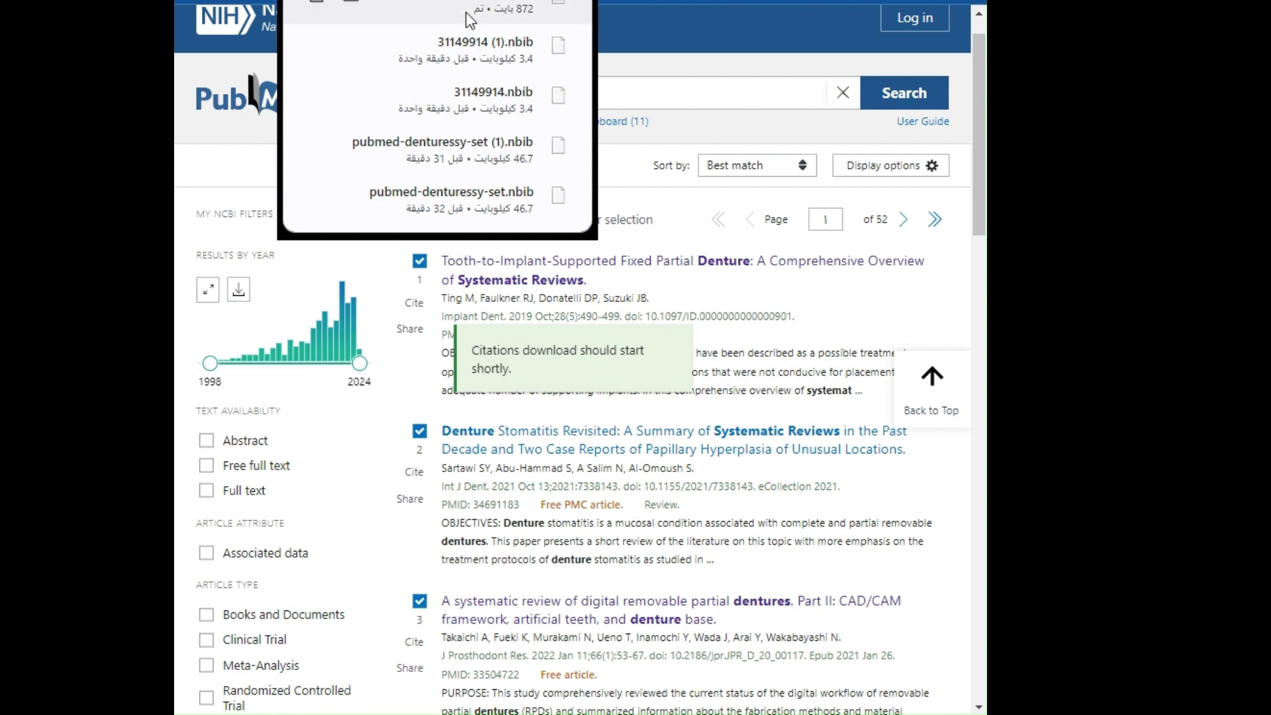
click(494, 14)
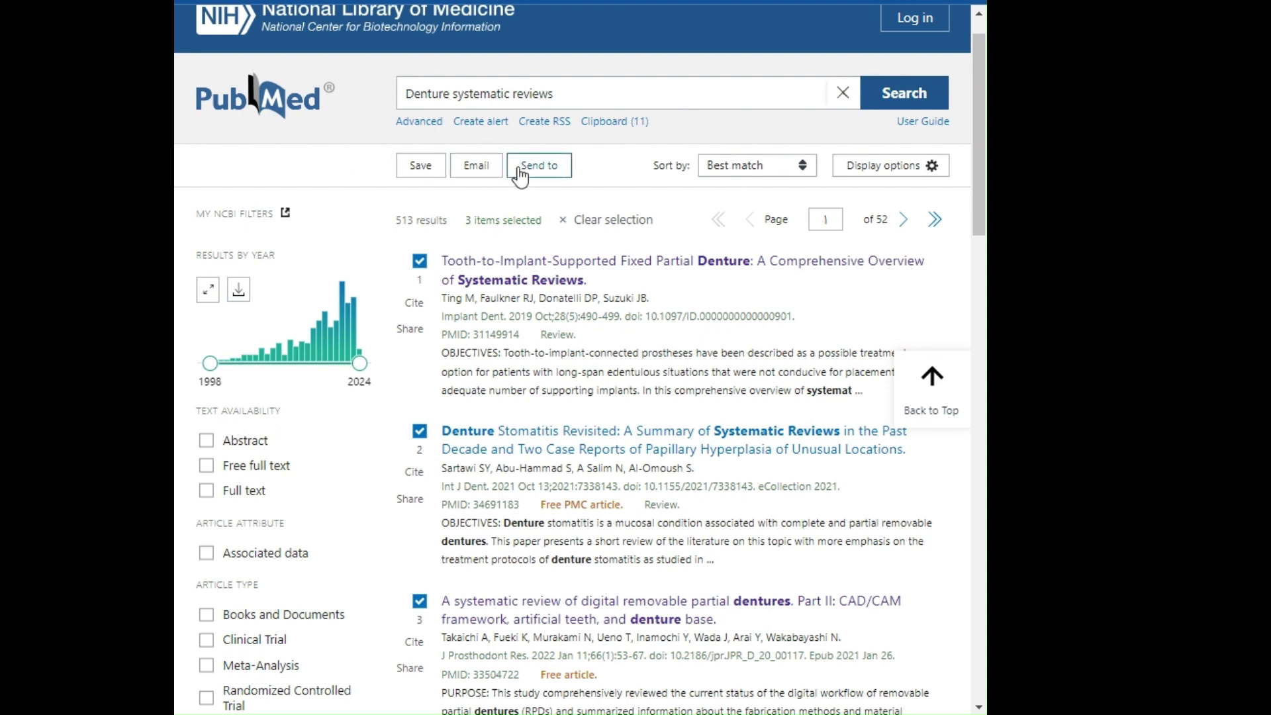
key(Tab)
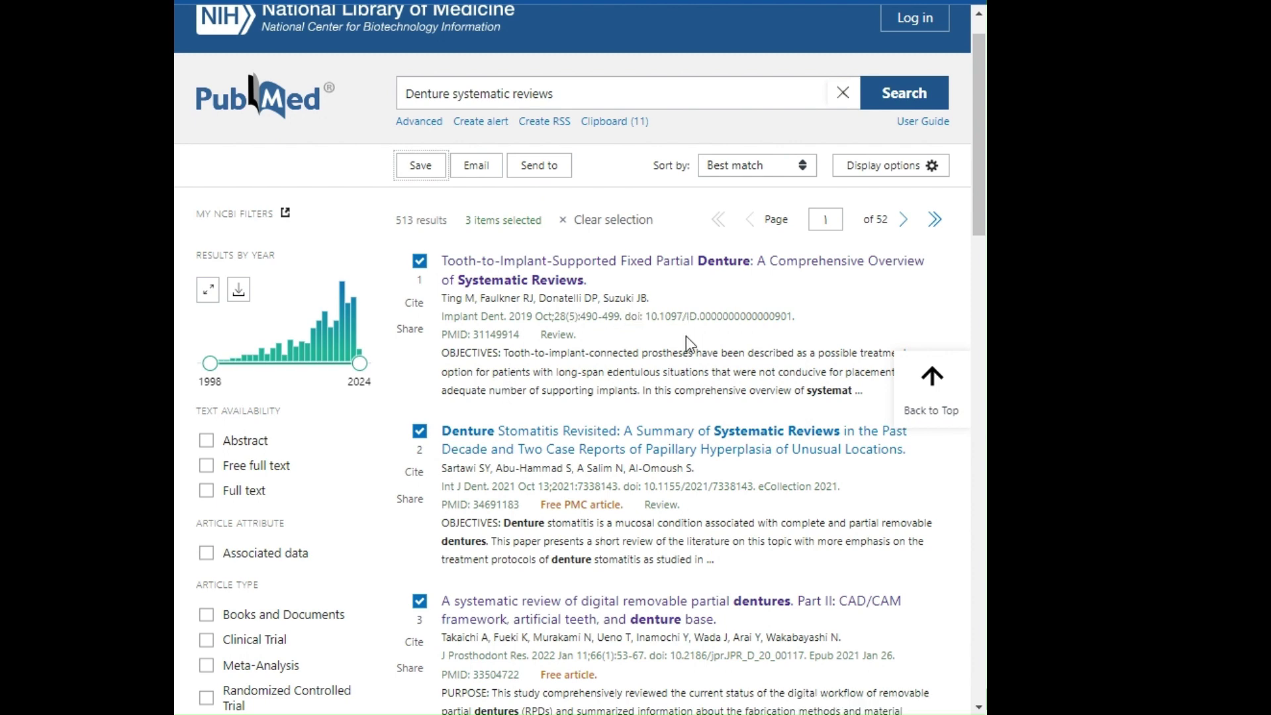
Copy the AMA citation of the 2021 'Denture Stomatitis Revisited' review from its article page
click(602, 446)
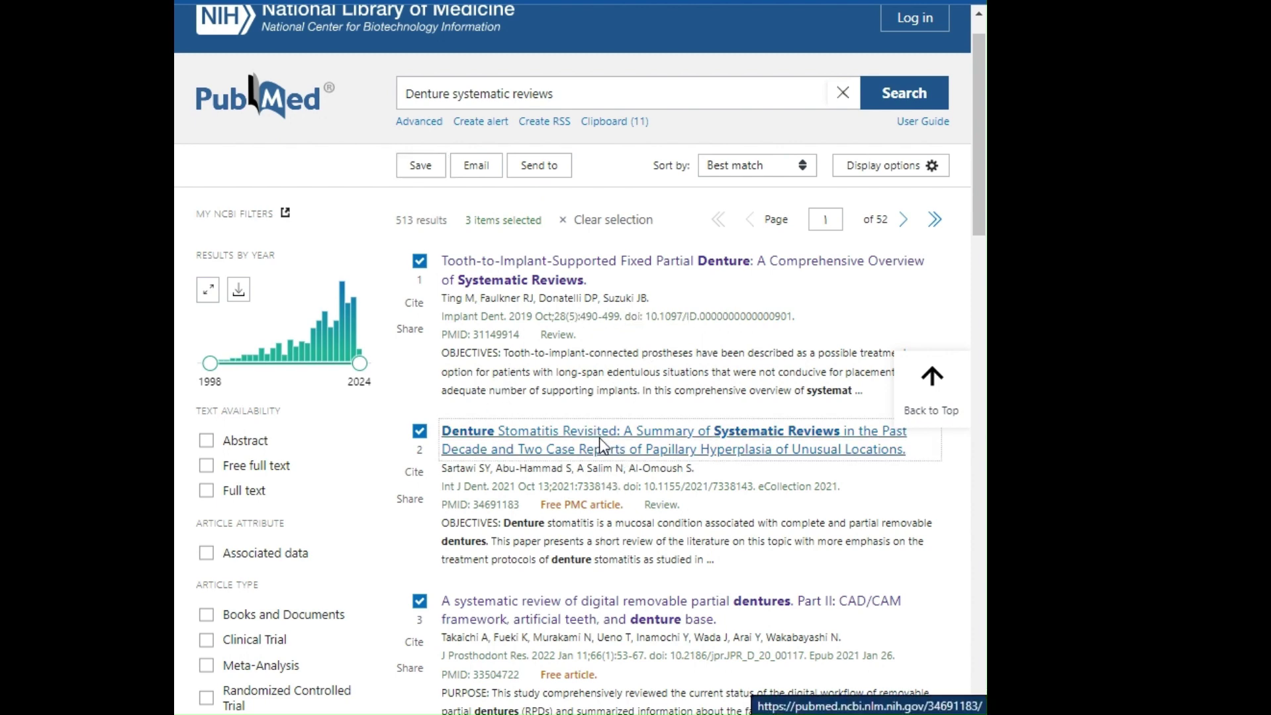
click(836, 401)
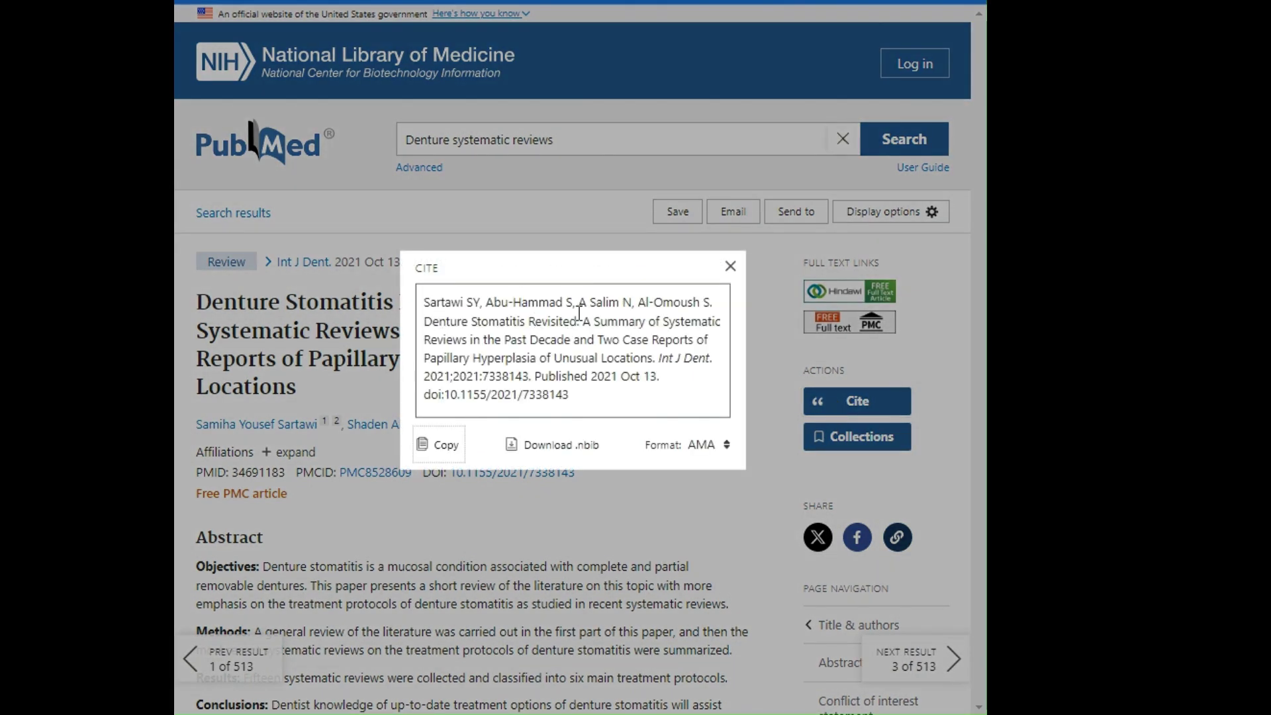
click(701, 442)
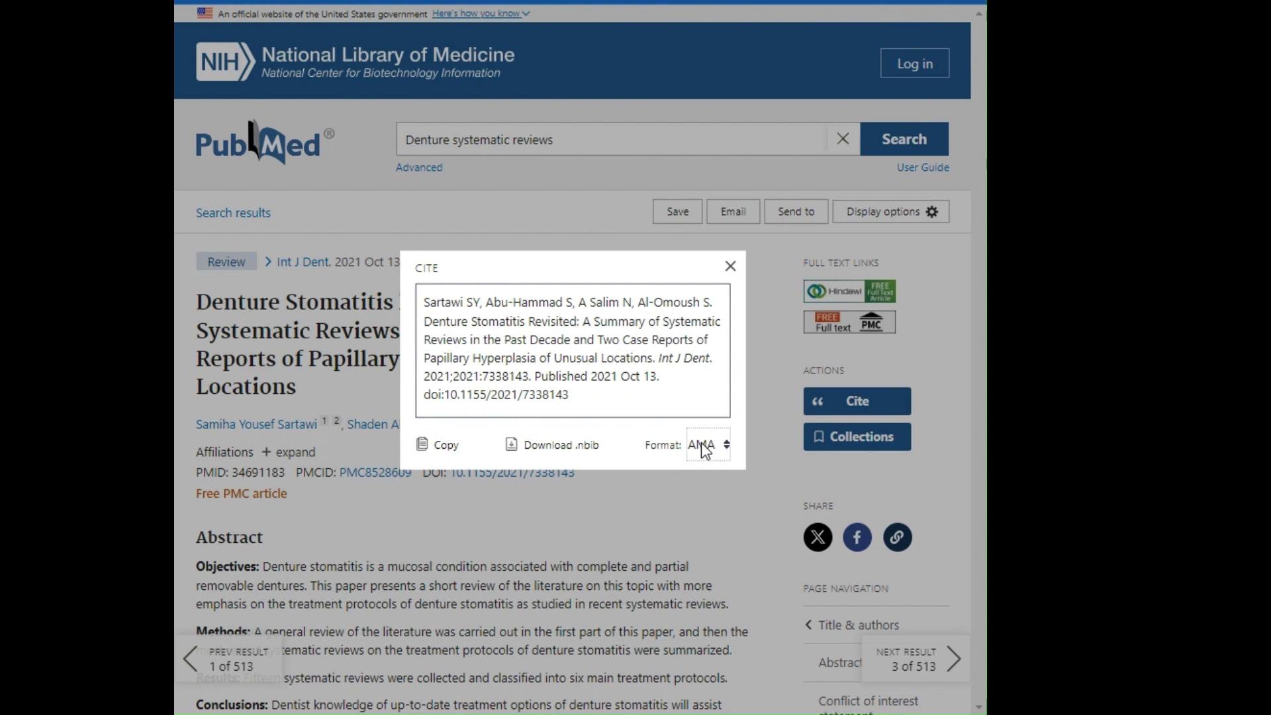
click(437, 452)
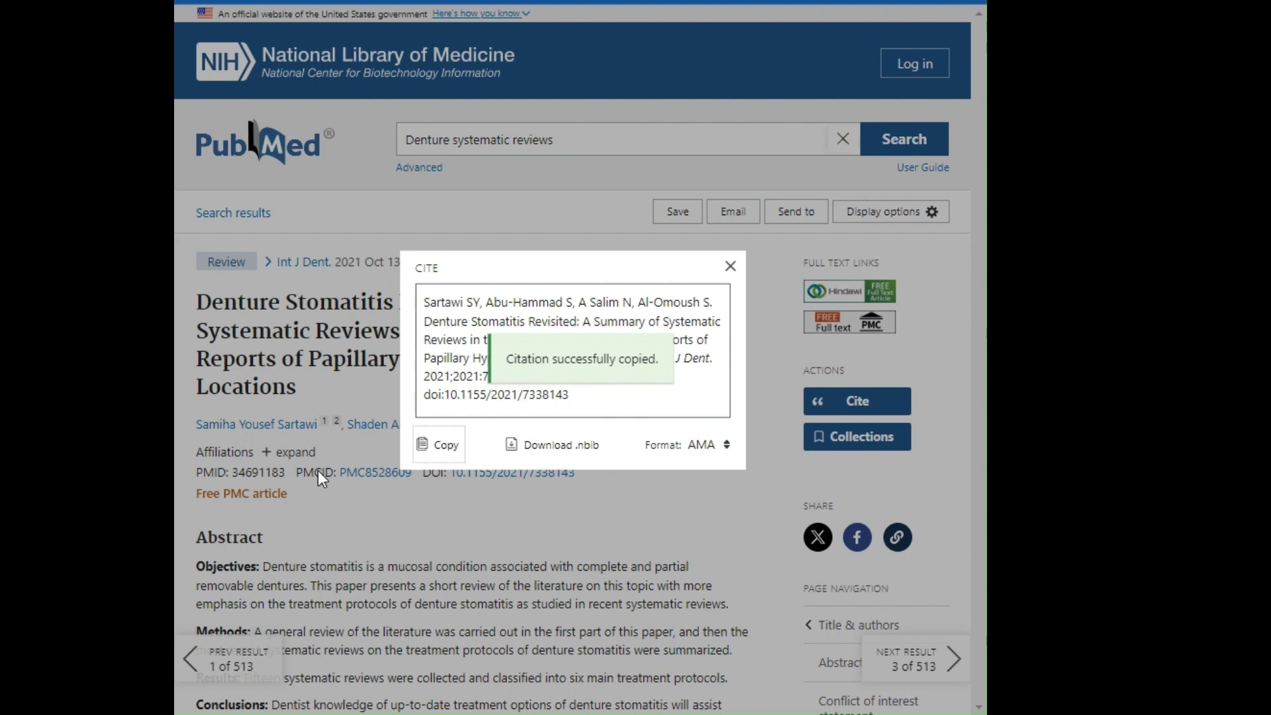
click(313, 509)
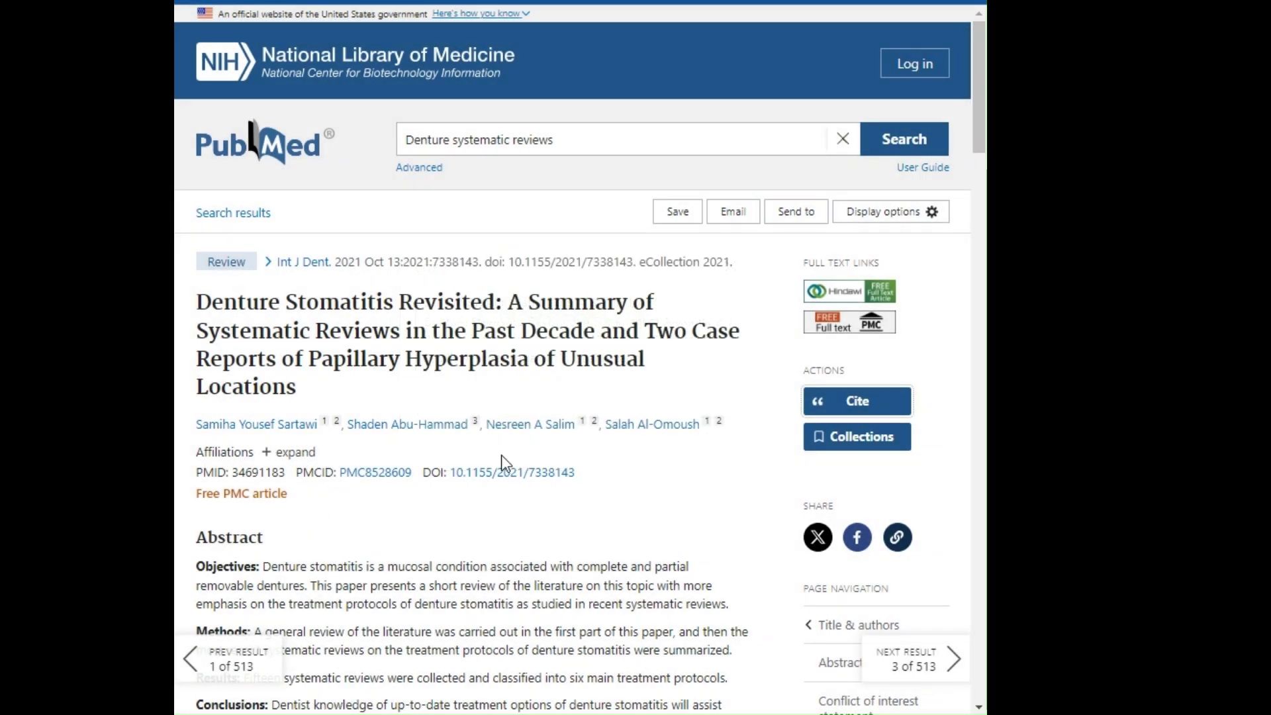